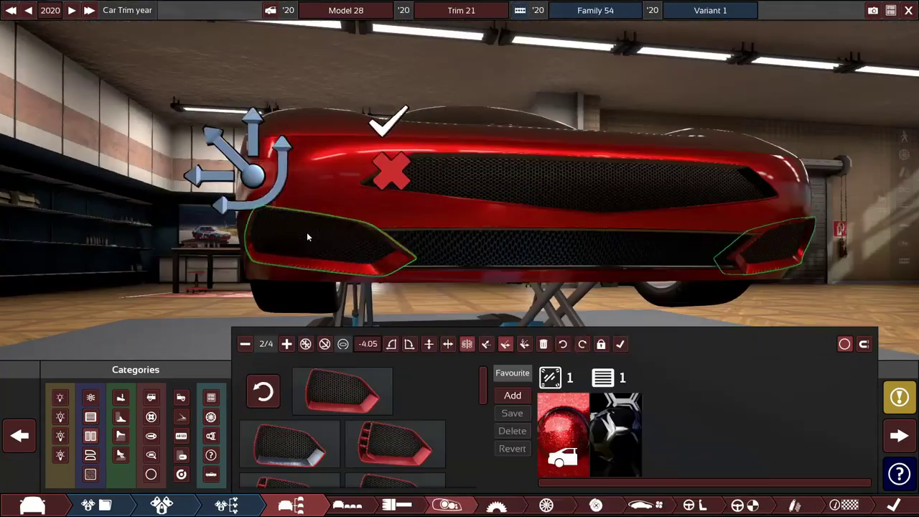
Step: Select both hood vents and give them a glossy black finish
click(303, 291)
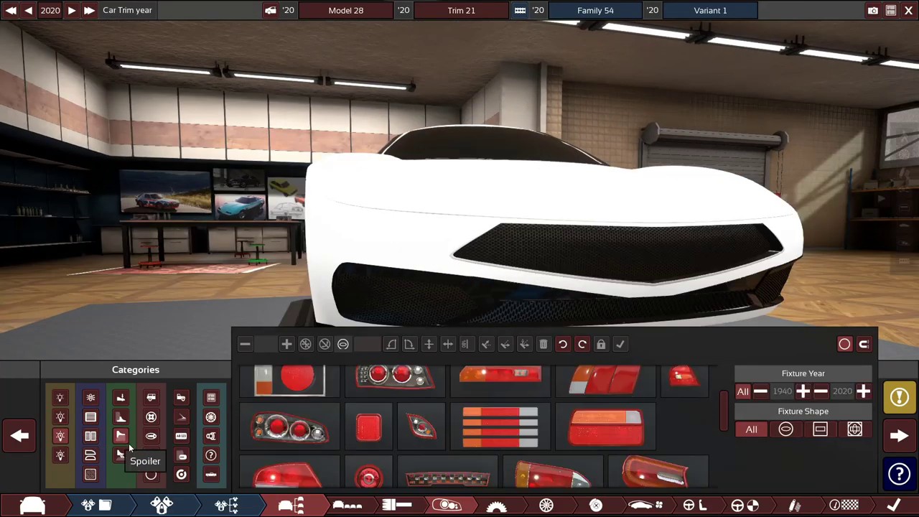
click(405, 201)
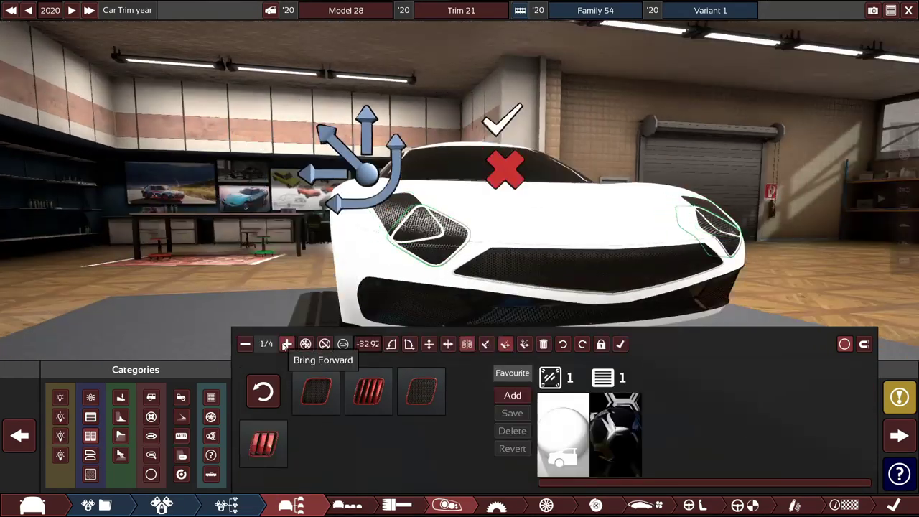
click(403, 227)
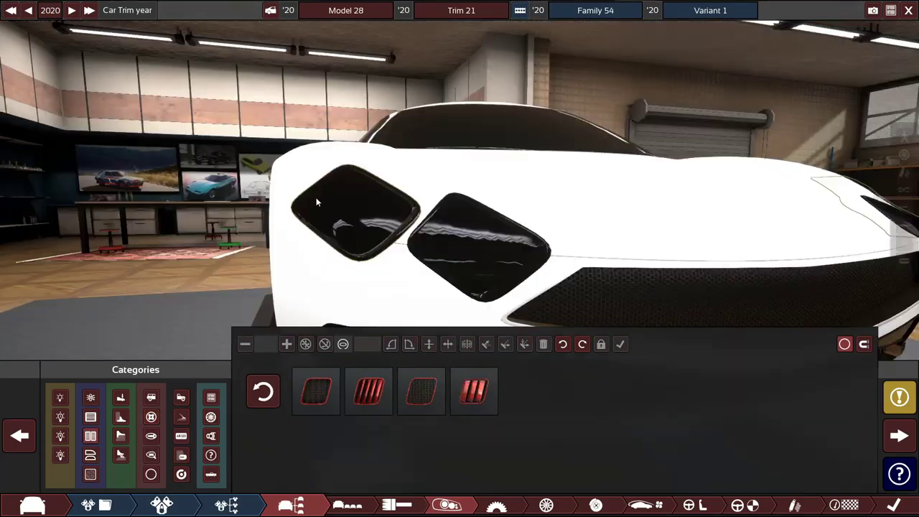
Step: Apply a chrome diamond-lattice material to the central hexagon grille
click(316, 203)
click(393, 206)
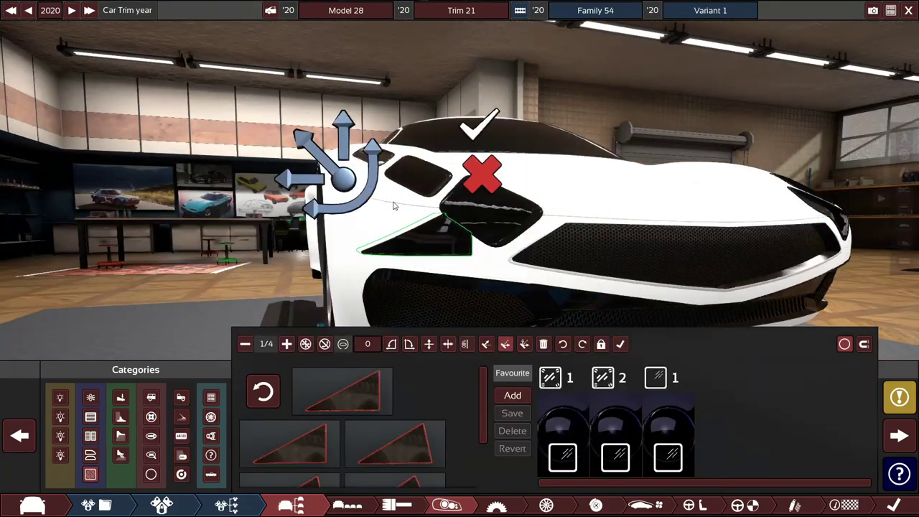
click(646, 251)
click(544, 297)
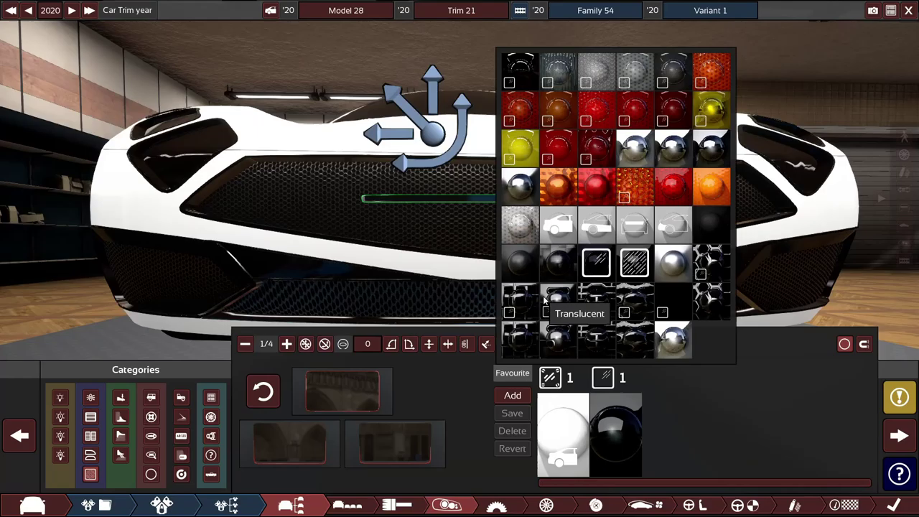
click(577, 209)
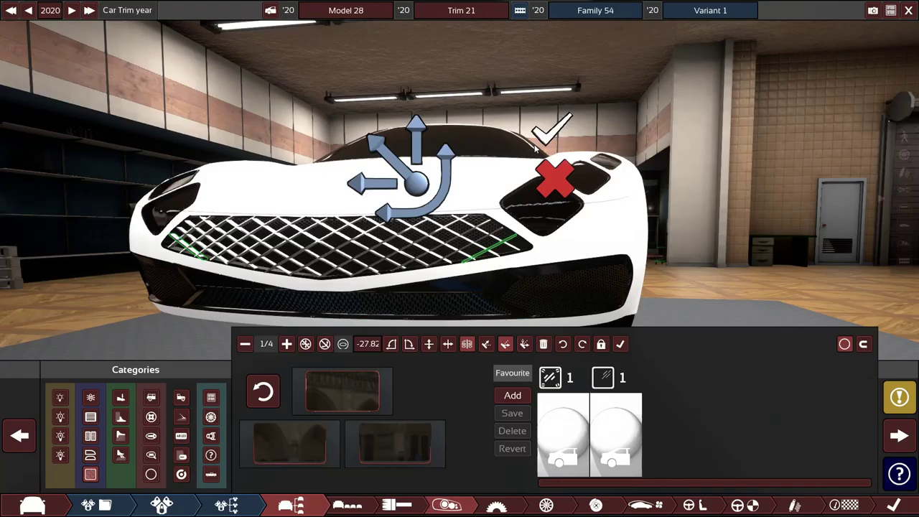
Step: Repaint the car body yellow
click(432, 219)
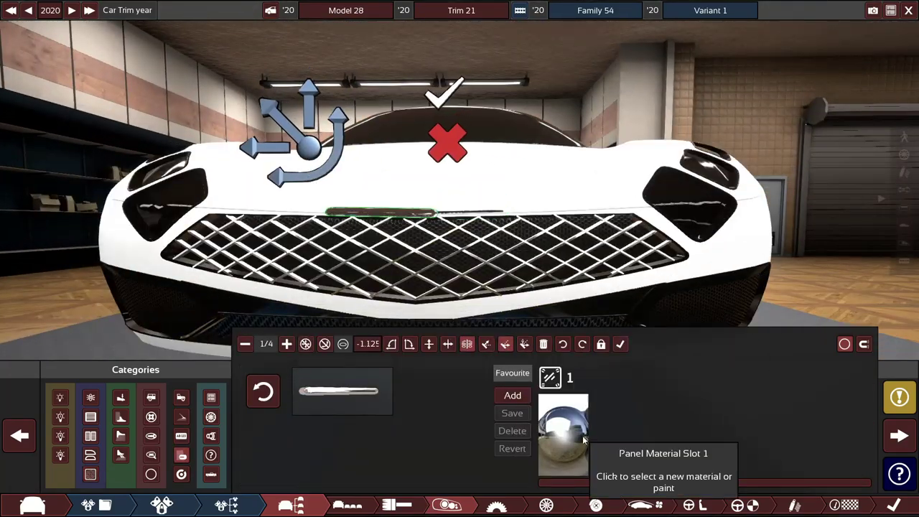
click(559, 435)
click(857, 401)
Step: Give the grille mesh dark chrome lattice bars across the upper grille and lower intake
click(560, 445)
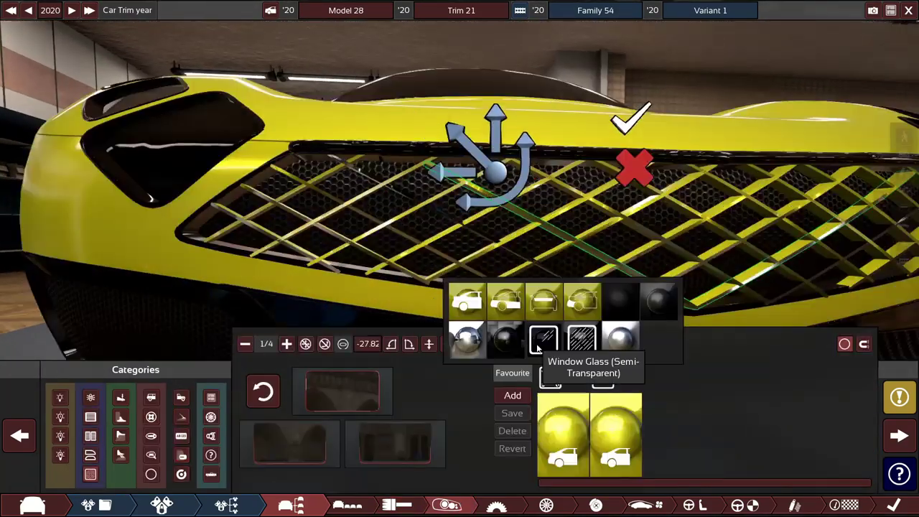
click(596, 266)
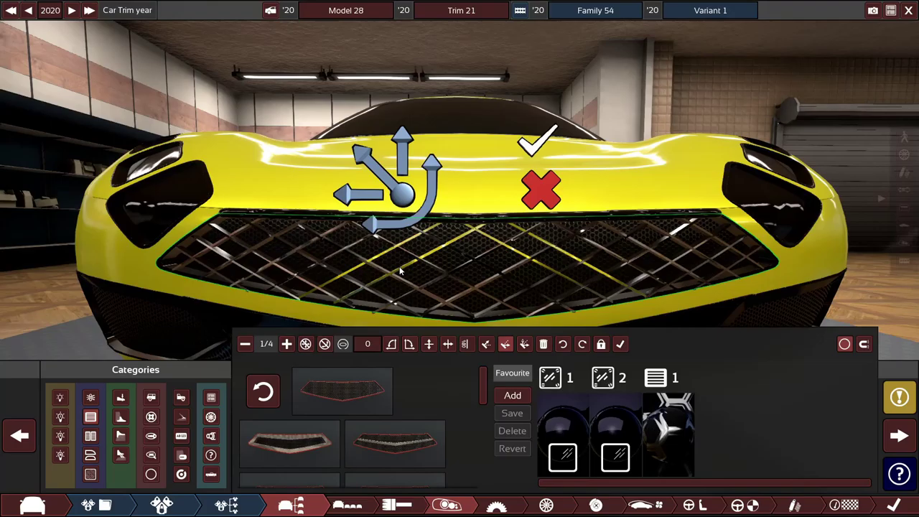
drag(333, 201, 333, 227)
scroll(437, 283, up, 3)
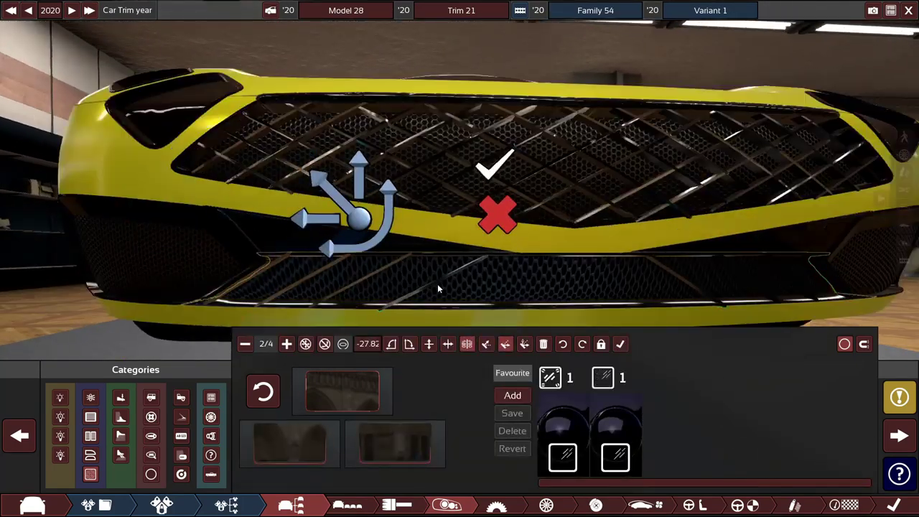
scroll(452, 260, up, 3)
scroll(339, 200, up, 3)
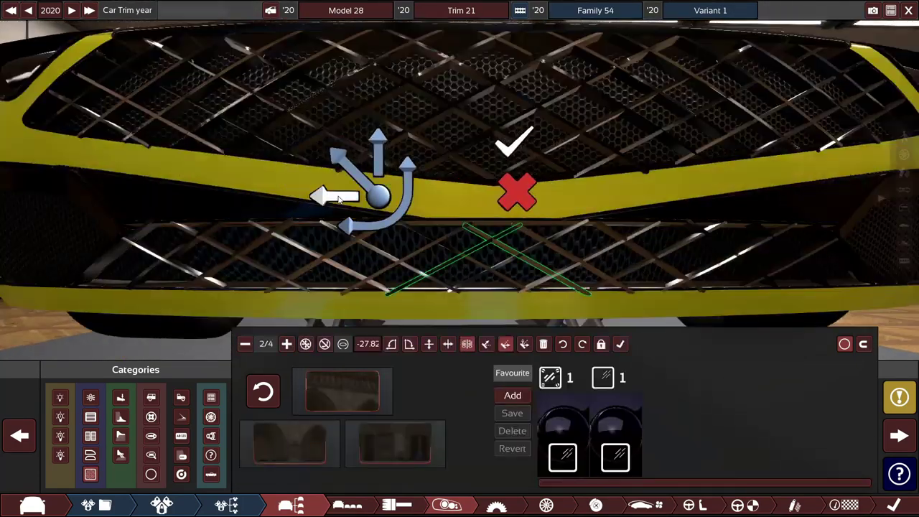
drag(339, 200, 361, 253)
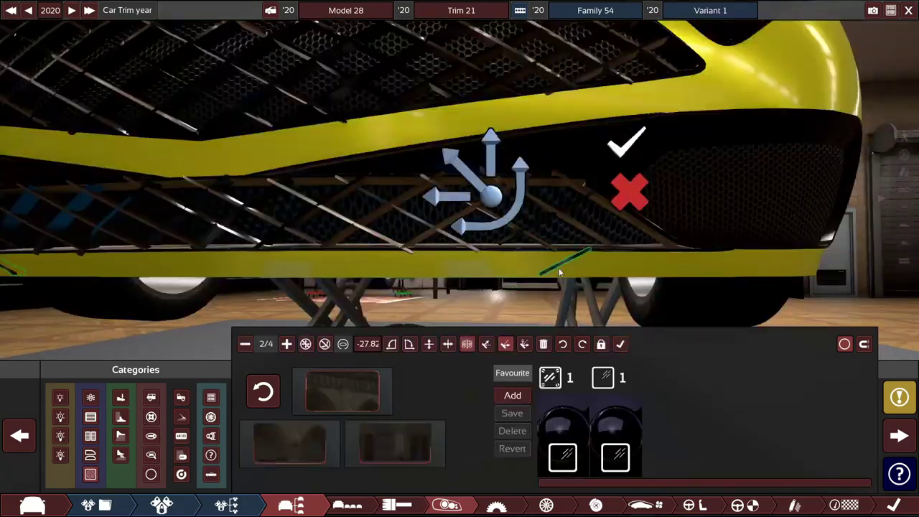
Step: Browse the available headlight fixture groups for the front corners
click(372, 175)
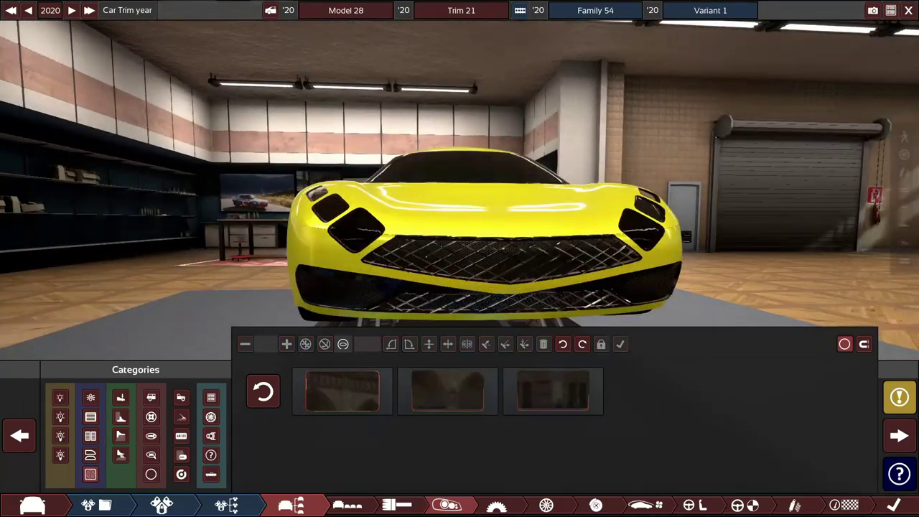
scroll(372, 175, up, 3)
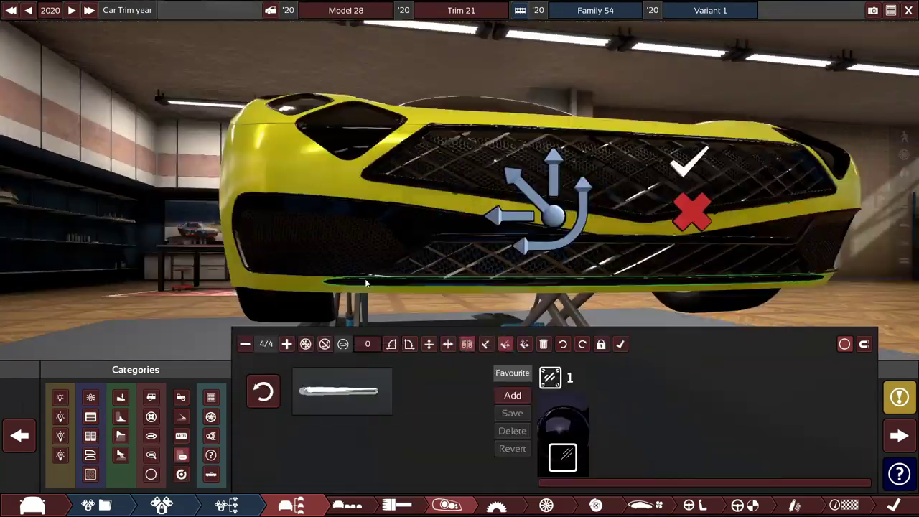
click(507, 208)
click(60, 417)
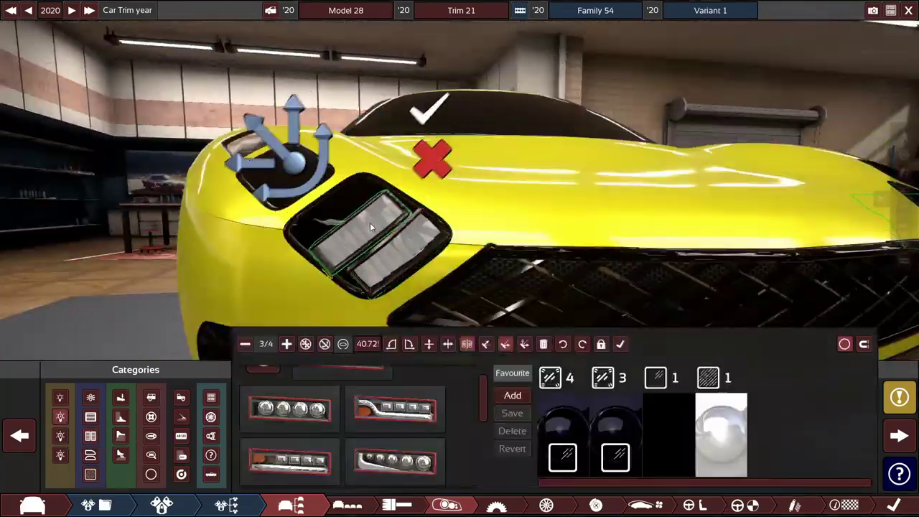
click(436, 270)
Step: Reposition the hood and headlight-area fixtures into slim, swept dark headlight recesses
click(314, 181)
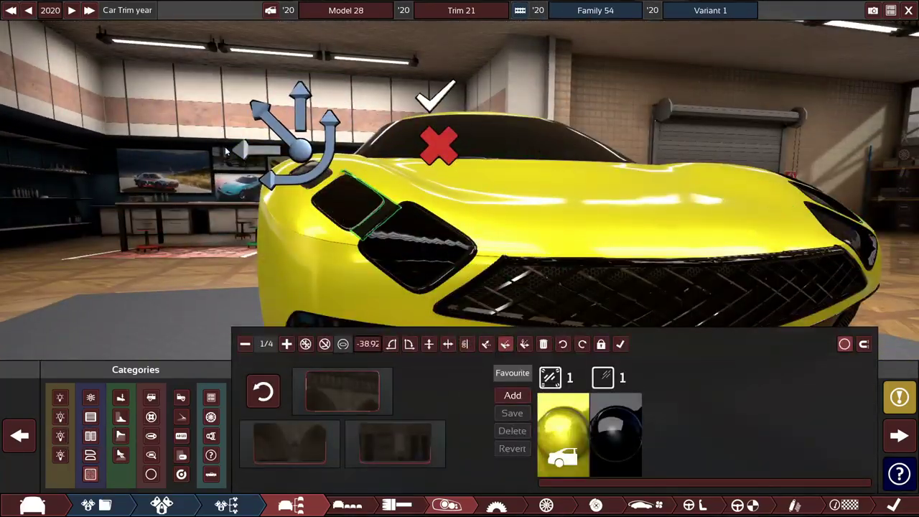
click(225, 147)
click(440, 287)
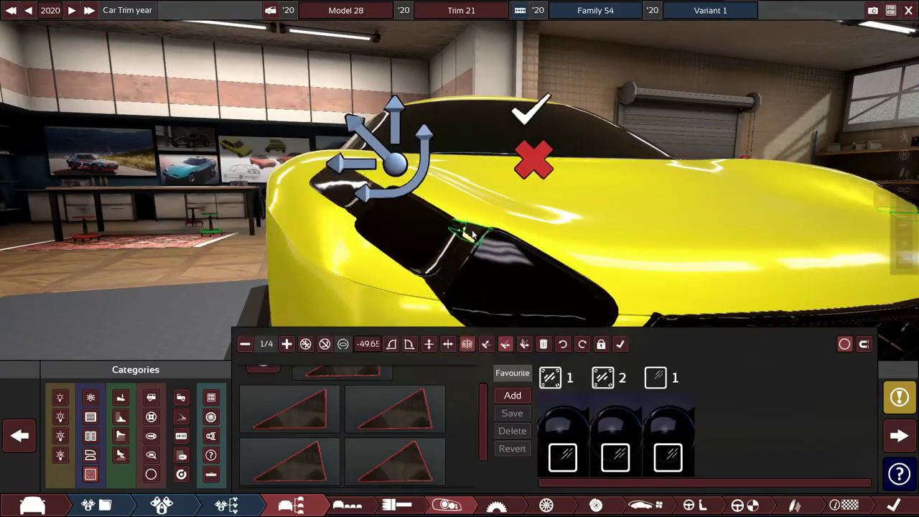
click(472, 235)
click(355, 185)
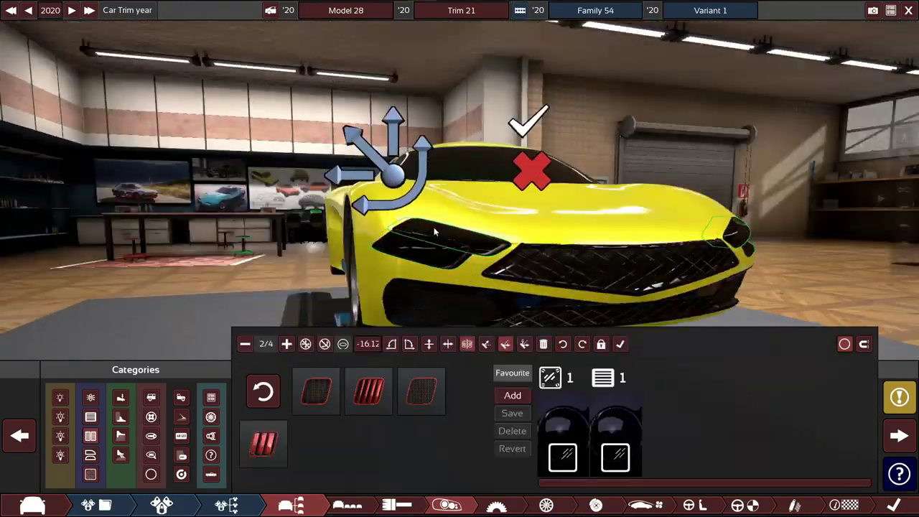
drag(434, 231, 436, 262)
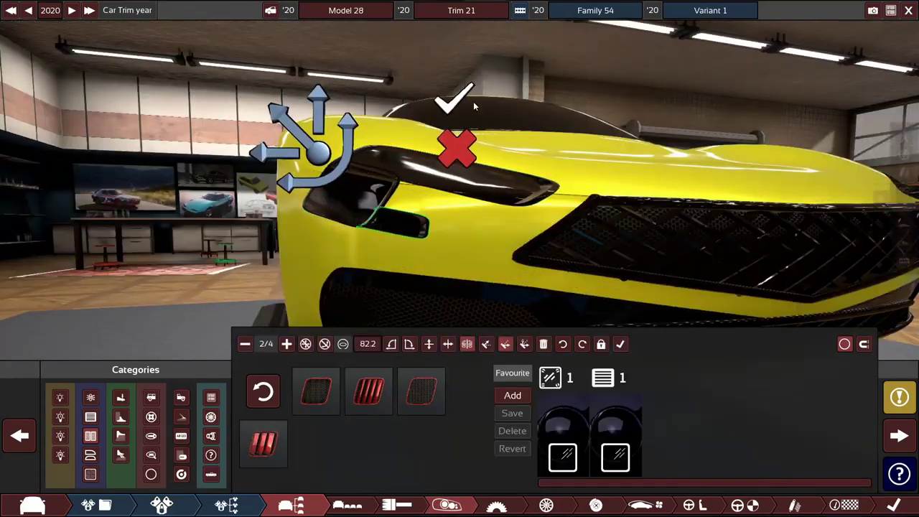
click(457, 100)
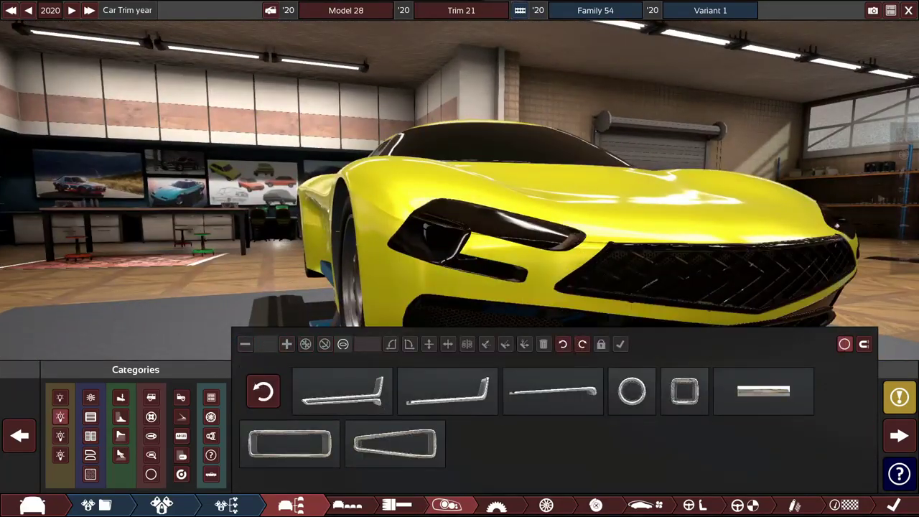
Step: Adjust the angle of the headlight housing fixture
click(431, 216)
click(472, 189)
click(419, 188)
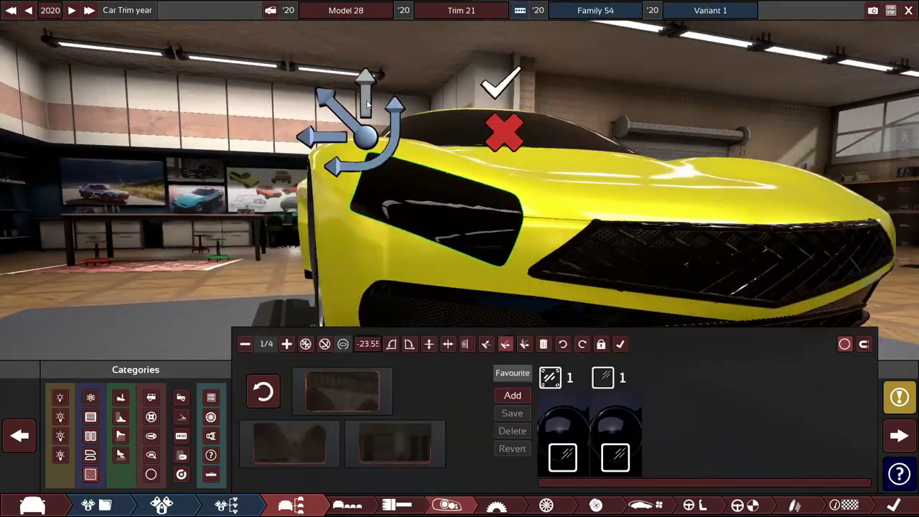
mouse_move(368, 104)
mouse_down()
mouse_move(458, 232)
mouse_move(413, 287)
mouse_move(390, 233)
mouse_up()
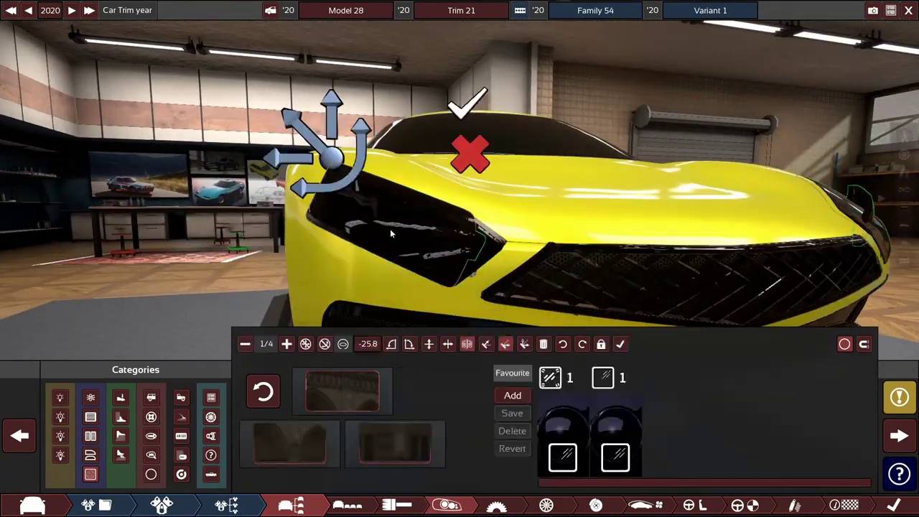
Step: Place the bright white LED light strips inside both headlight housings
click(406, 194)
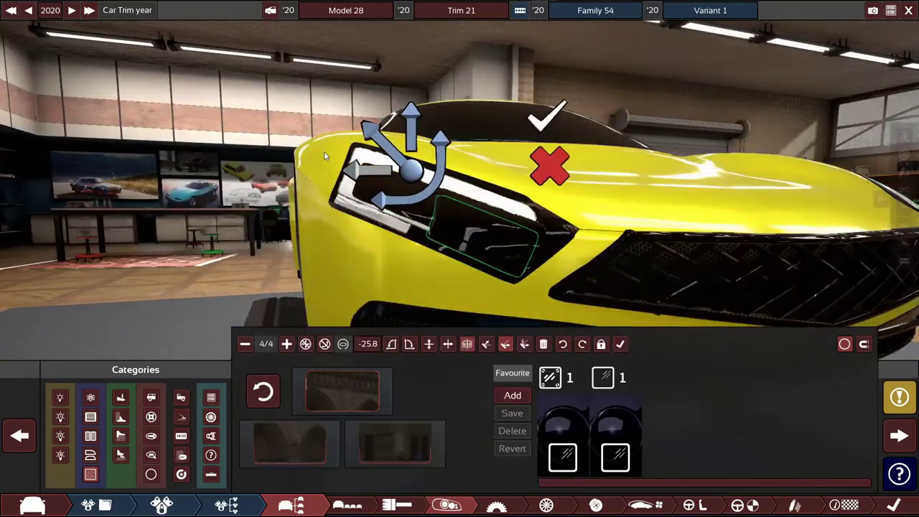
click(324, 151)
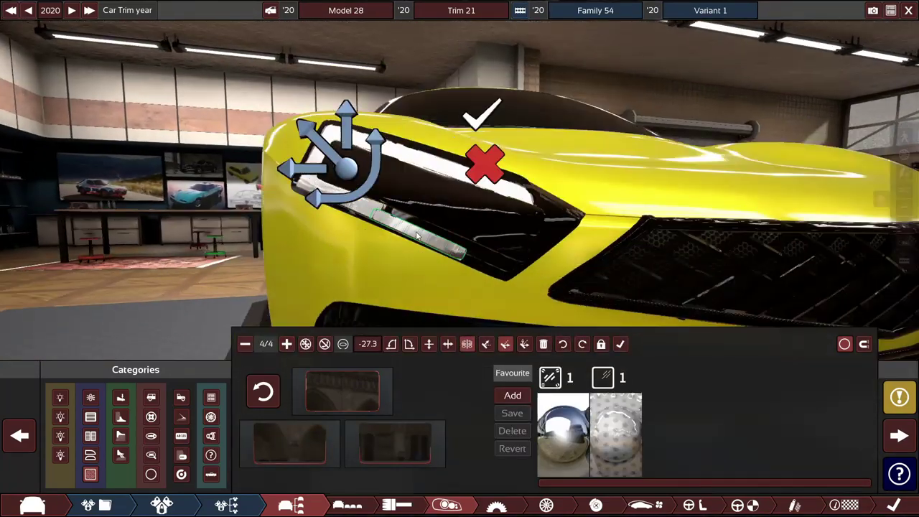
click(425, 250)
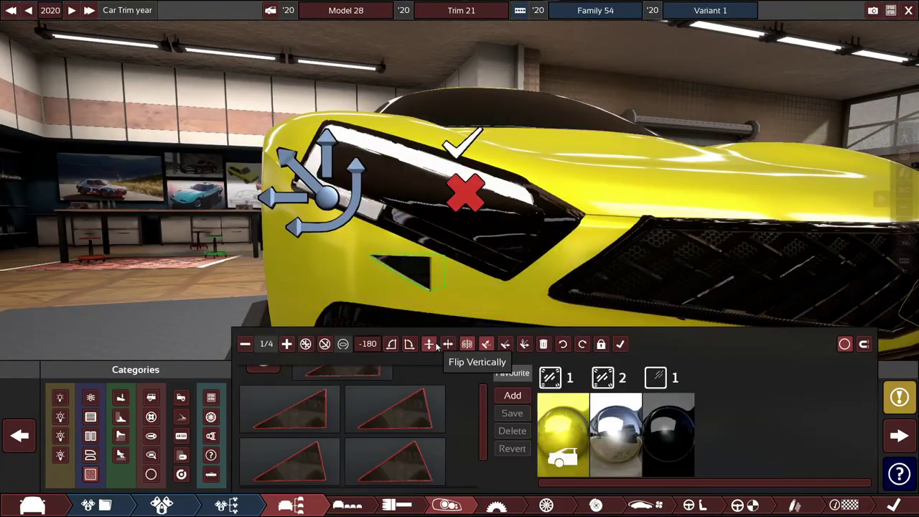
click(396, 230)
click(343, 200)
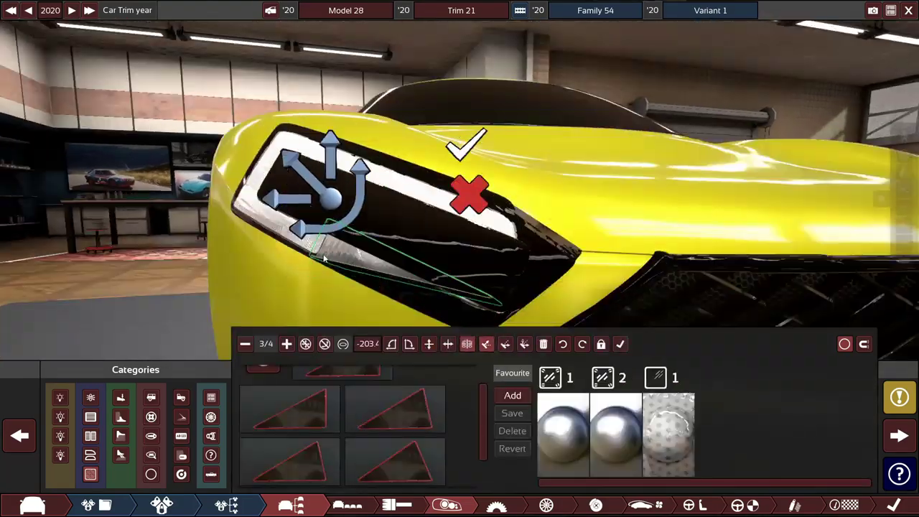
click(362, 262)
Step: Finish the hood vents and begin adding chrome diagonal slats to the lower intake
click(601, 214)
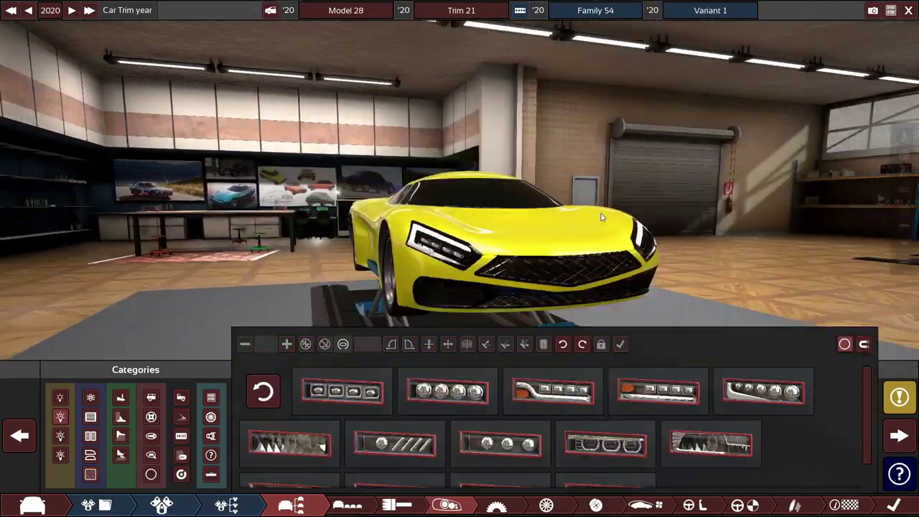
click(431, 215)
click(434, 143)
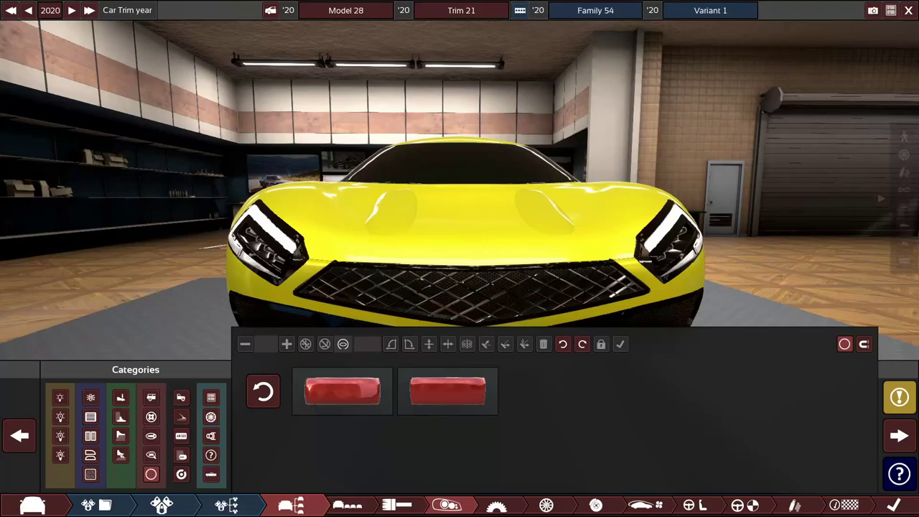
click(345, 301)
click(405, 266)
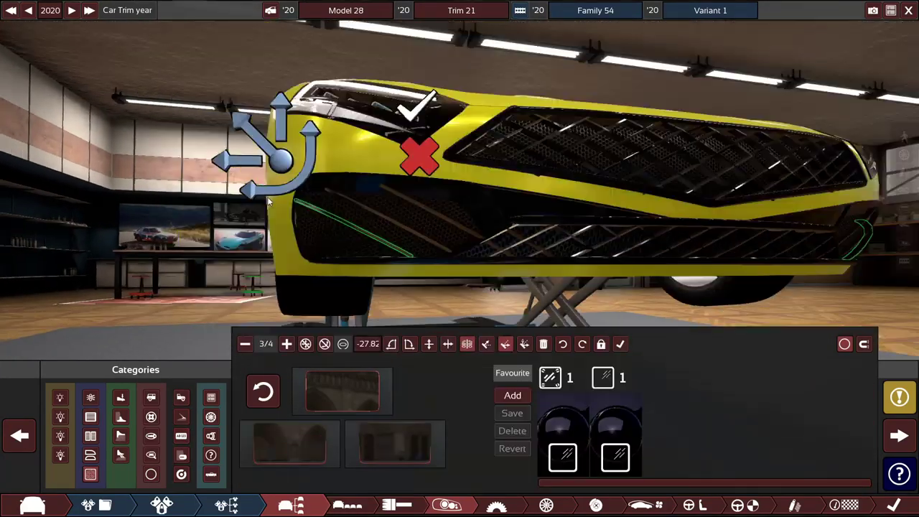
click(330, 229)
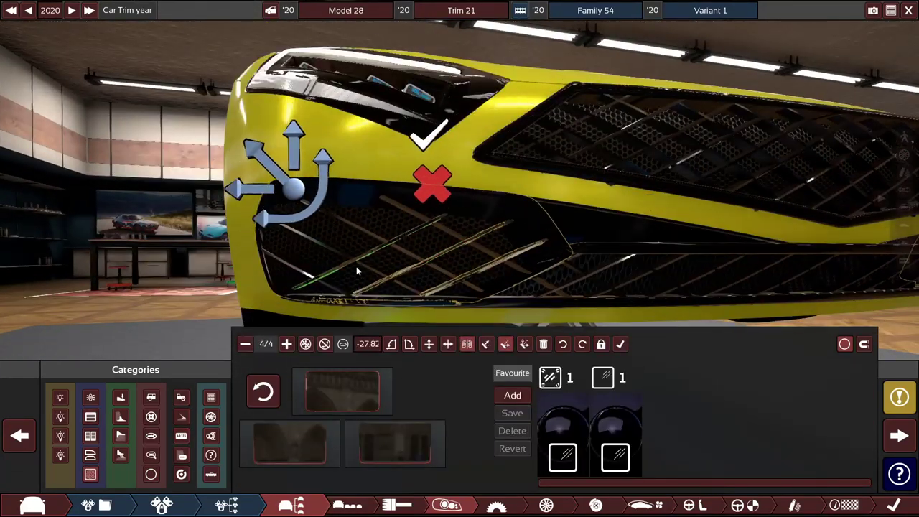